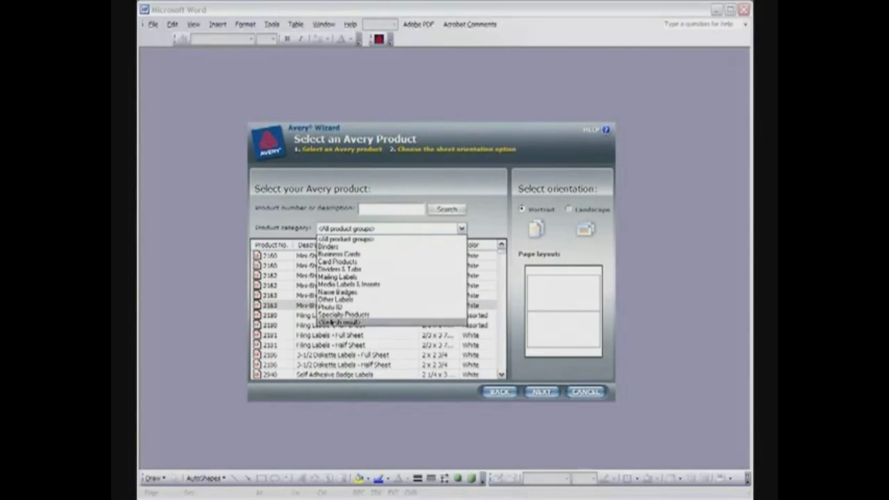
# Filter the Avery products to Business Cards, search for product 5871, and continue with the two-side clean edge business cards found.
pyautogui.click(338, 254)
pyautogui.moveTo(503, 258)
pyautogui.mouseDown()
pyautogui.moveTo(507, 330)
pyautogui.moveTo(494, 301)
pyautogui.moveTo(502, 247)
pyautogui.moveTo(503, 265)
pyautogui.mouseUp()
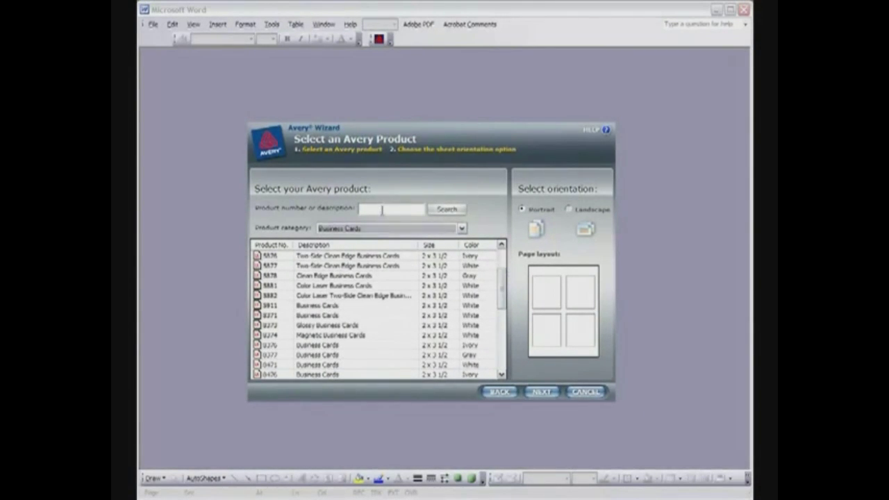
pyautogui.click(381, 210)
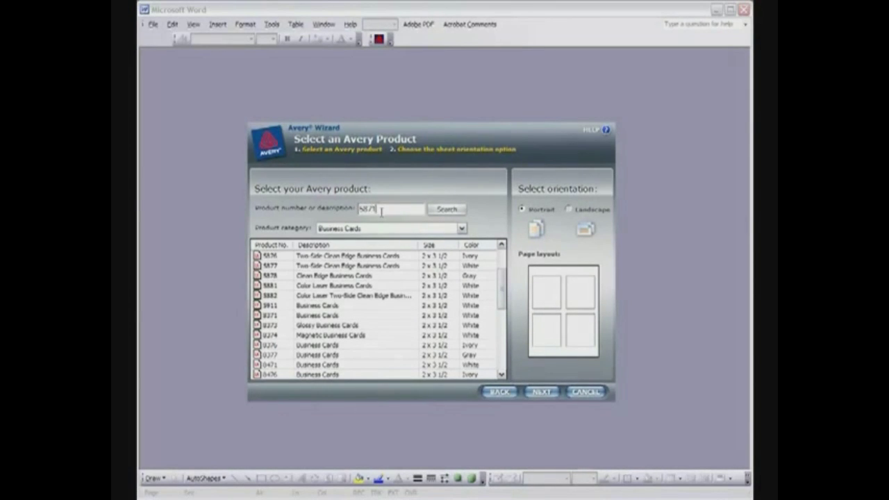
pyautogui.click(444, 211)
pyautogui.click(368, 257)
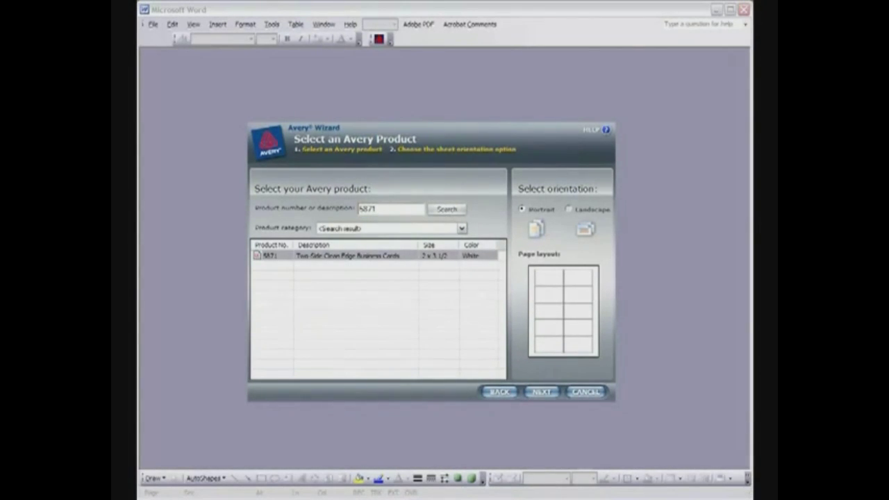
pyautogui.click(541, 393)
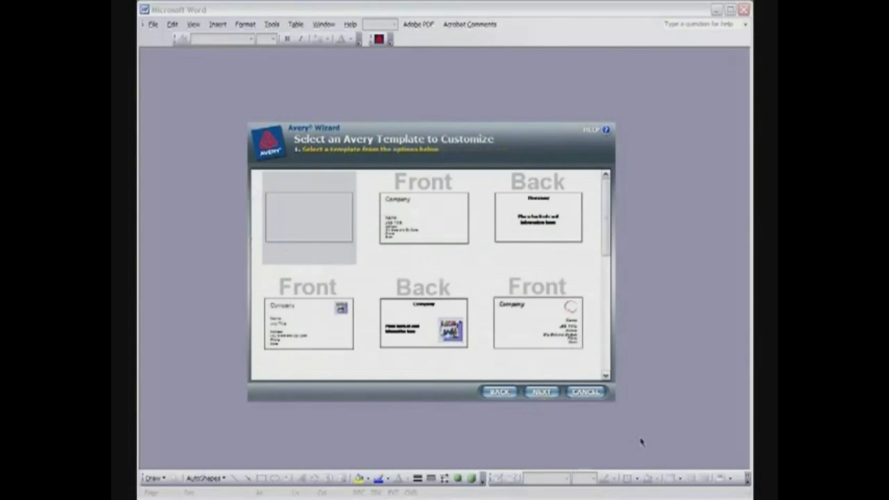
# Choose the front card template with the small square picture in its upper-right corner and create a sheet of identical layouts.
pyautogui.moveTo(605, 189)
pyautogui.mouseDown()
pyautogui.moveTo(606, 305)
pyautogui.moveTo(605, 191)
pyautogui.mouseUp()
pyautogui.click(295, 329)
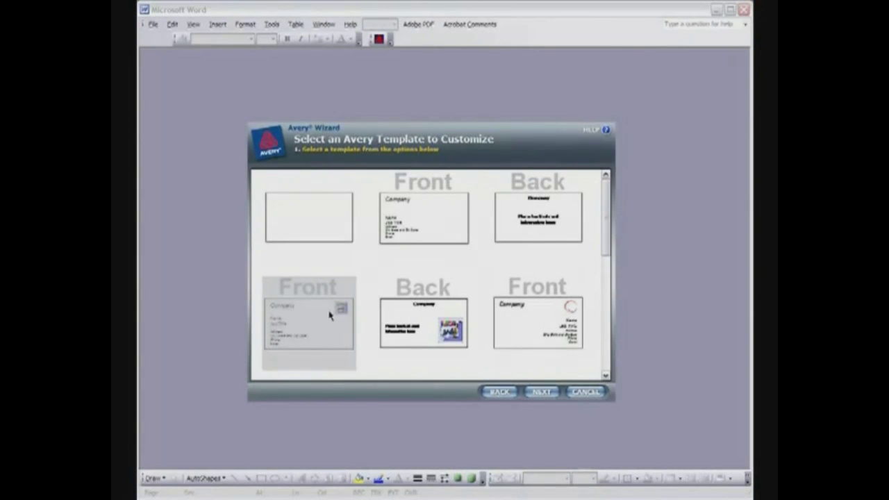
pyautogui.click(549, 394)
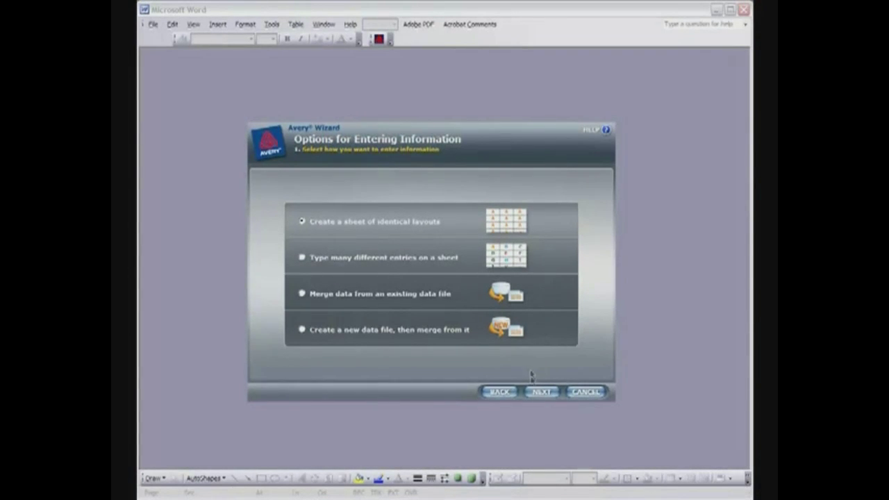
pyautogui.click(542, 392)
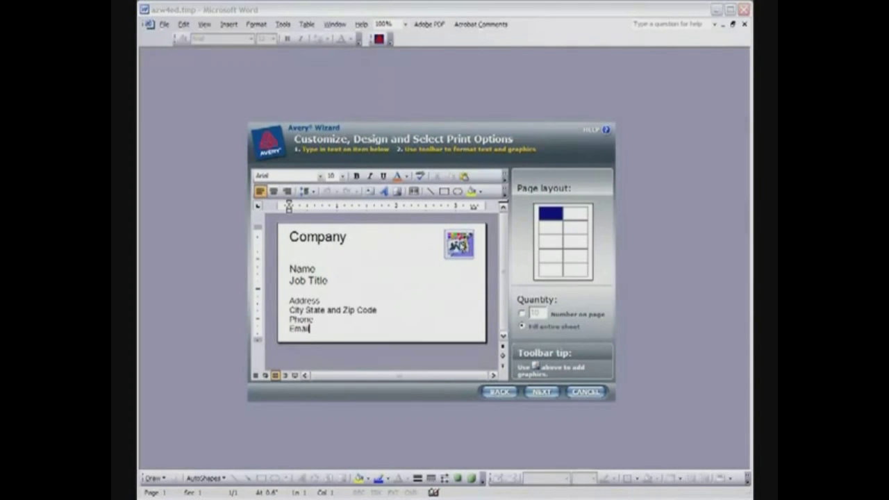
# Replace the card's placeholder picture with YourCompanyLogo.jpg and enlarge it to nearly the full card height.
pyautogui.click(461, 245)
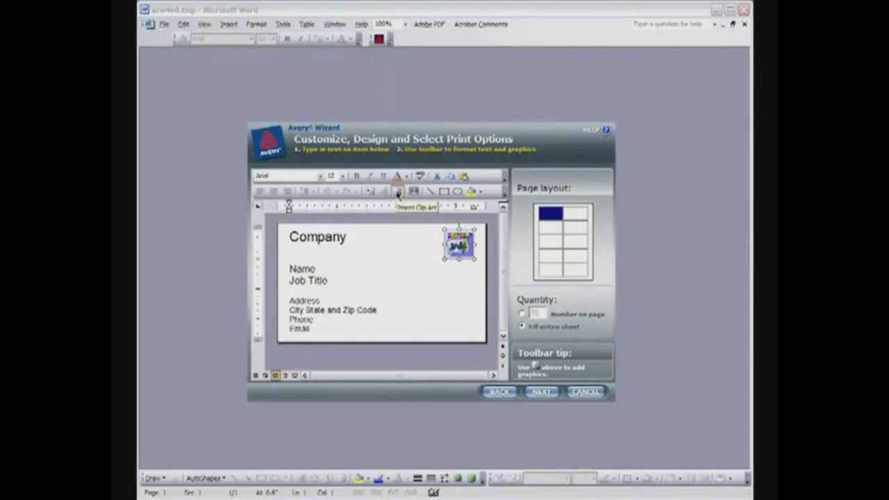
pyautogui.click(398, 193)
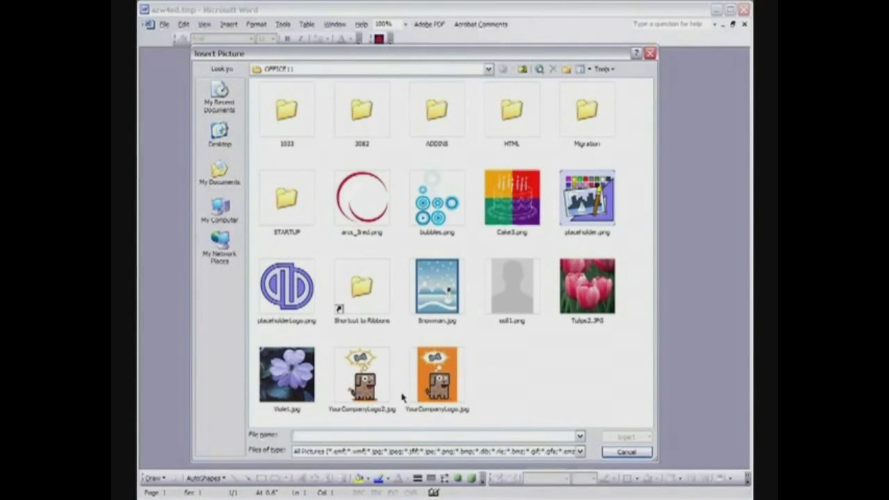
pyautogui.click(437, 370)
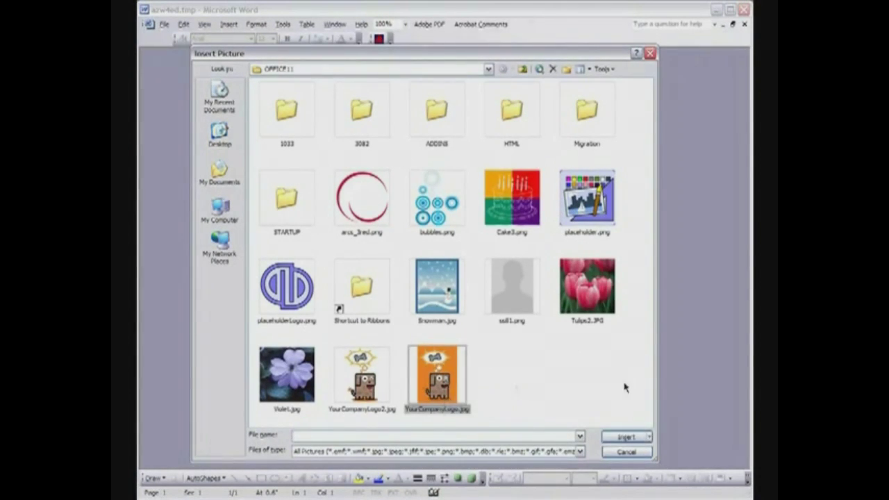
pyautogui.click(616, 438)
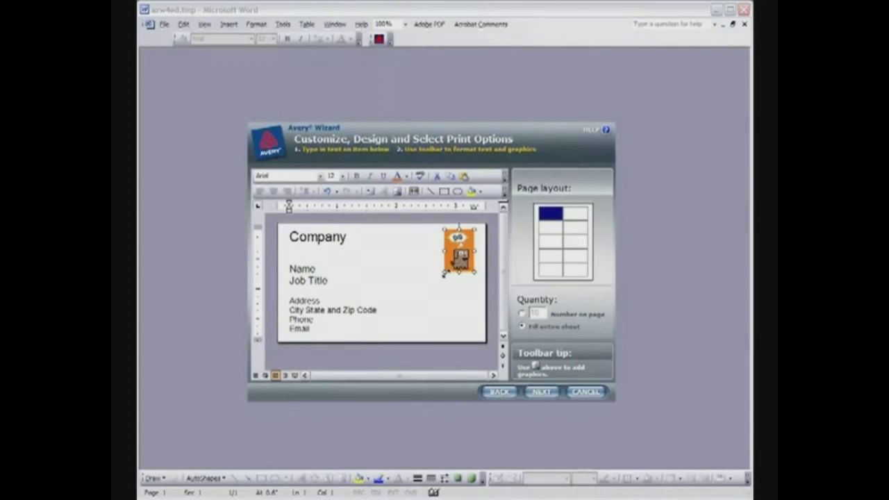
pyautogui.moveTo(444, 271); pyautogui.dragTo(406, 334)
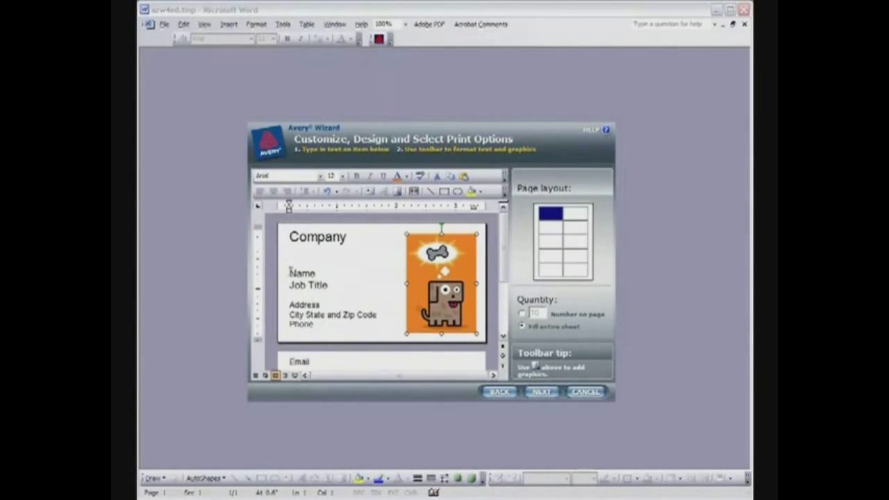
# Set the address, city, phone and email lines to 9 pt and make all lines from Name to Email bold.
pyautogui.moveTo(288, 297); pyautogui.dragTo(316, 370)
pyautogui.click(343, 176)
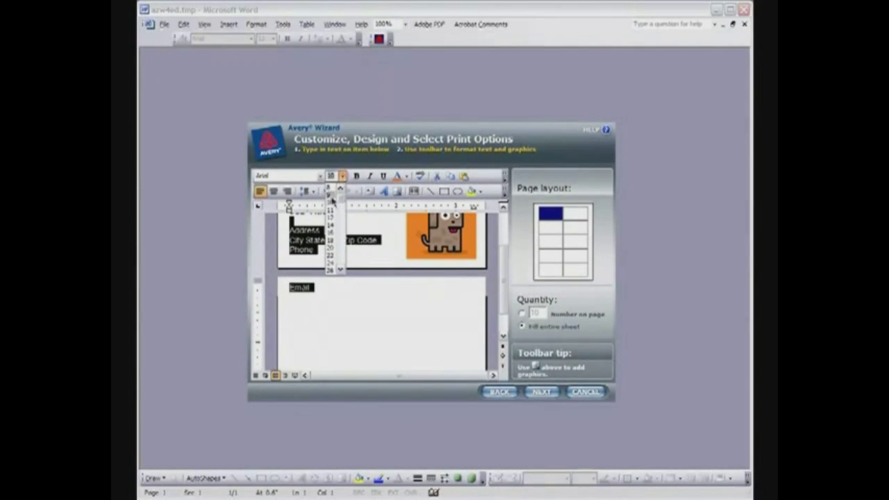
pyautogui.click(329, 192)
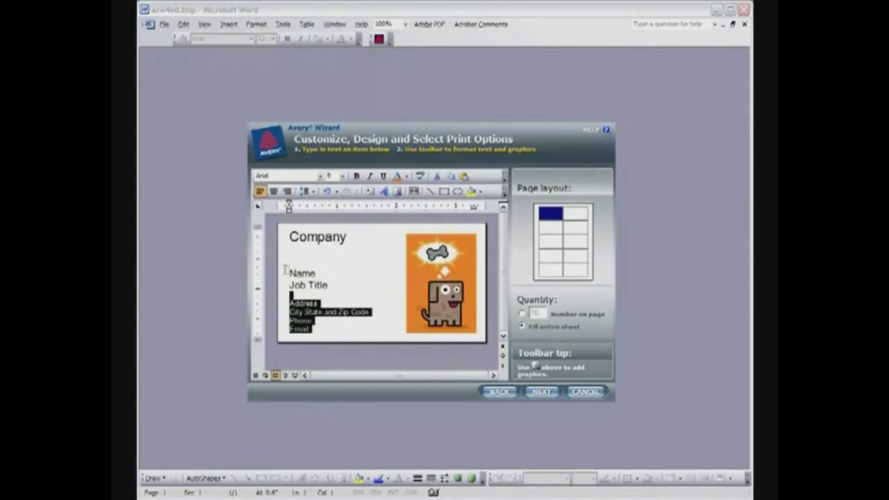
pyautogui.moveTo(287, 271); pyautogui.dragTo(337, 327)
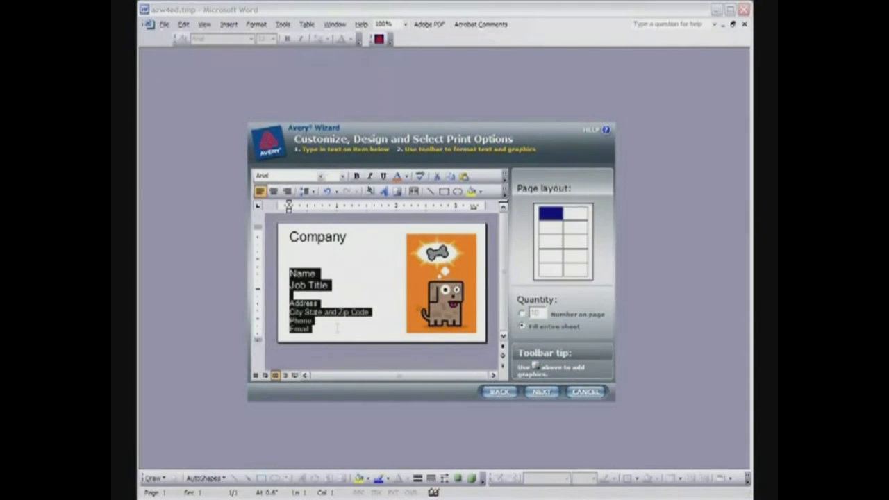
pyautogui.click(357, 176)
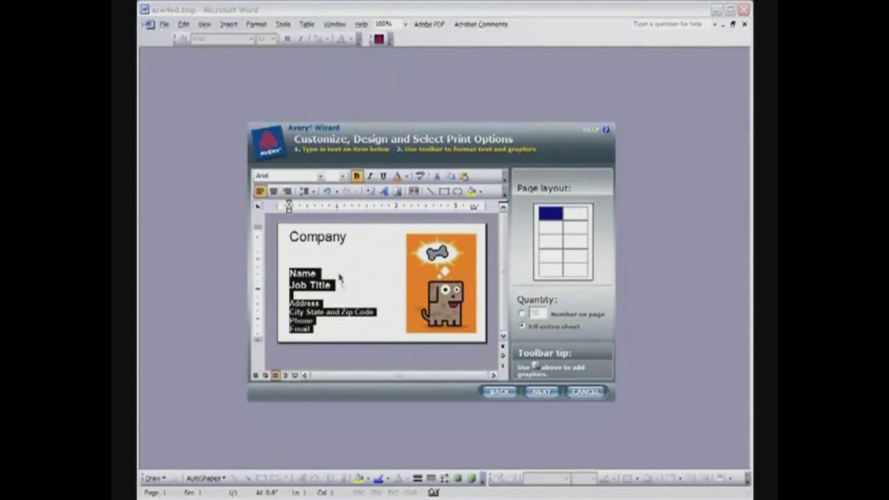
# Replace the Company placeholder text on the card with "Your Company".
pyautogui.tripleClick(303, 241)
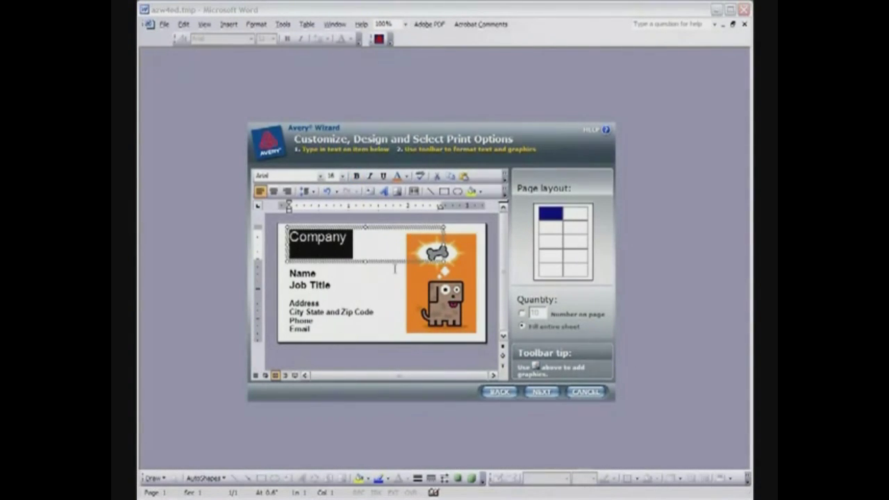
pyautogui.write('Your')
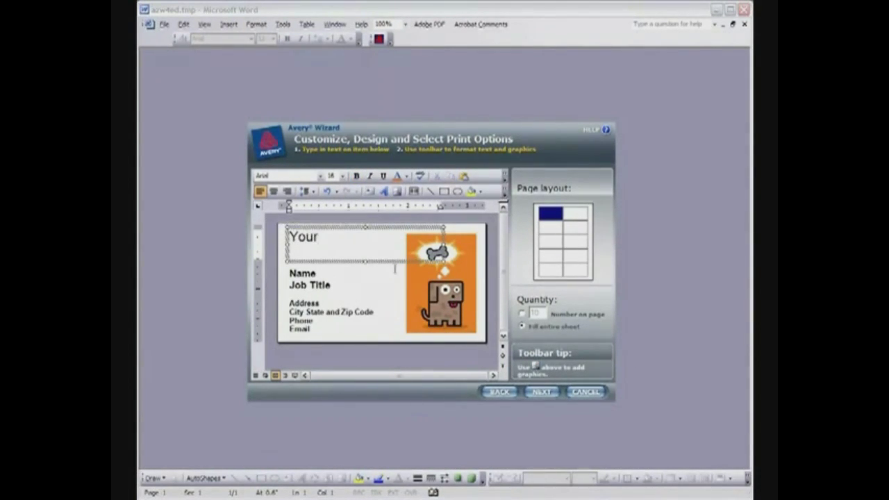
pyautogui.write(' Company')
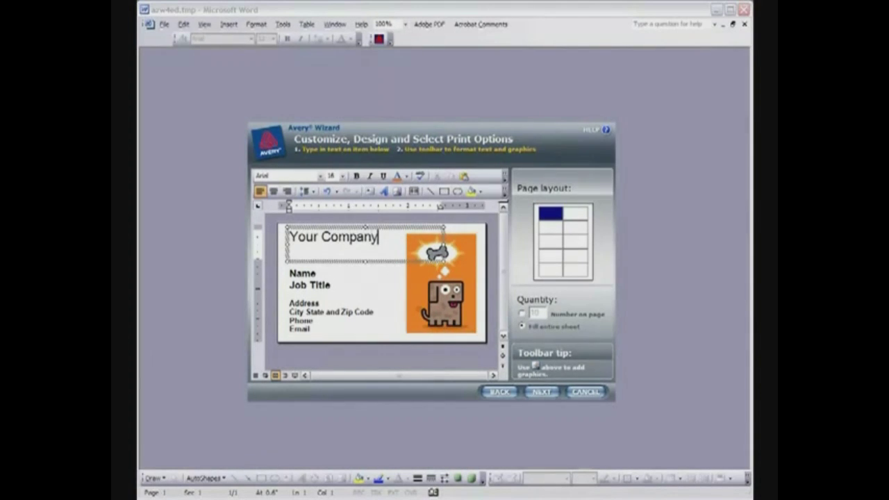
# Format the "Your Company" heading in Endurance Pro Black at 14 pt with orange font color.
pyautogui.moveTo(389, 242); pyautogui.dragTo(285, 232)
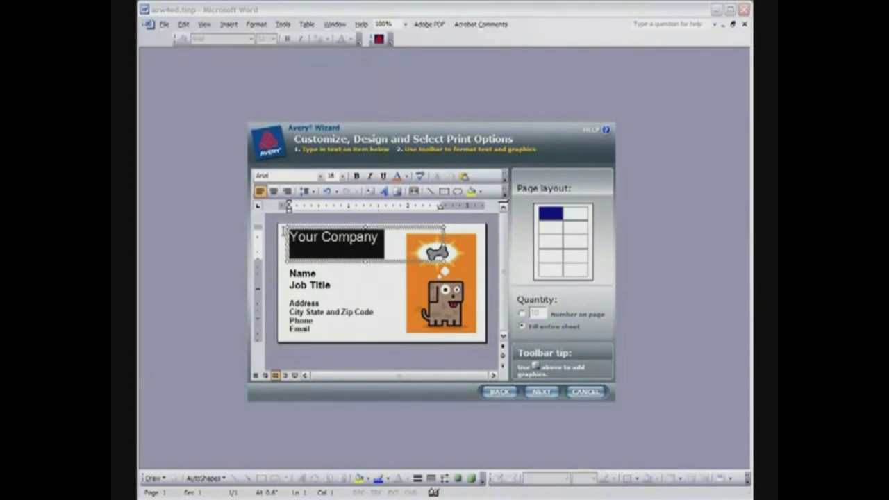
pyautogui.click(320, 177)
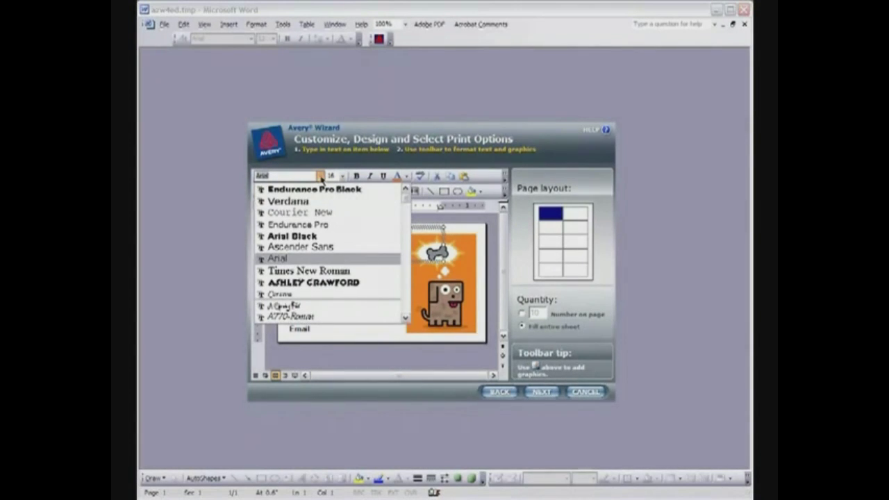
pyautogui.click(314, 189)
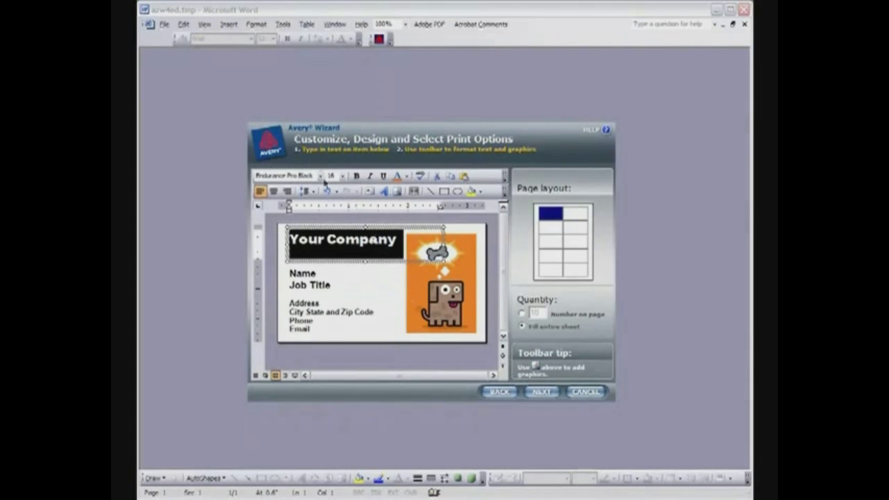
pyautogui.click(342, 176)
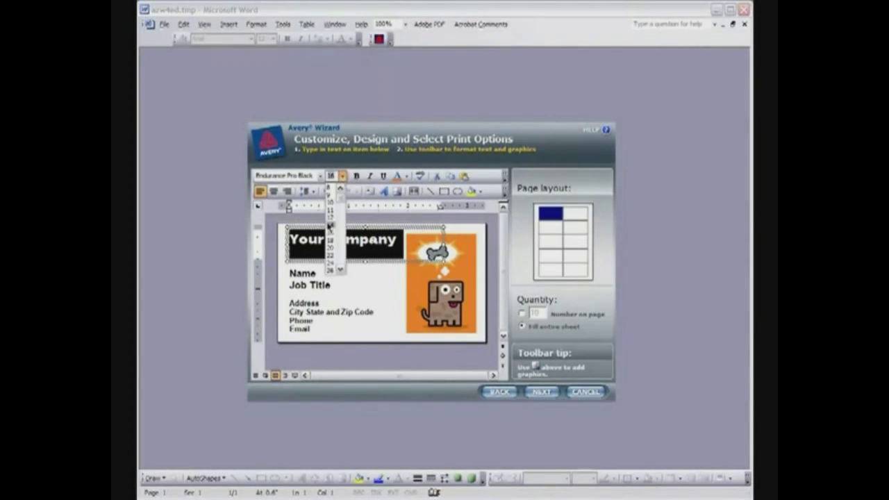
pyautogui.click(330, 224)
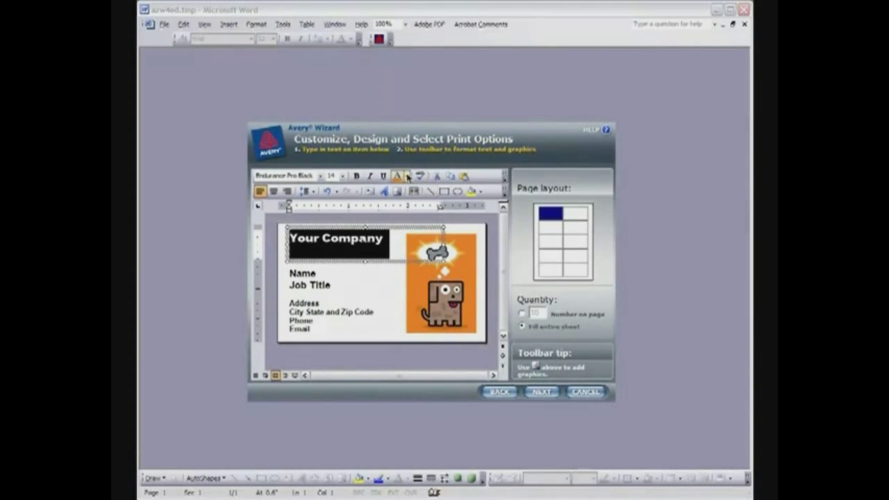
pyautogui.click(408, 176)
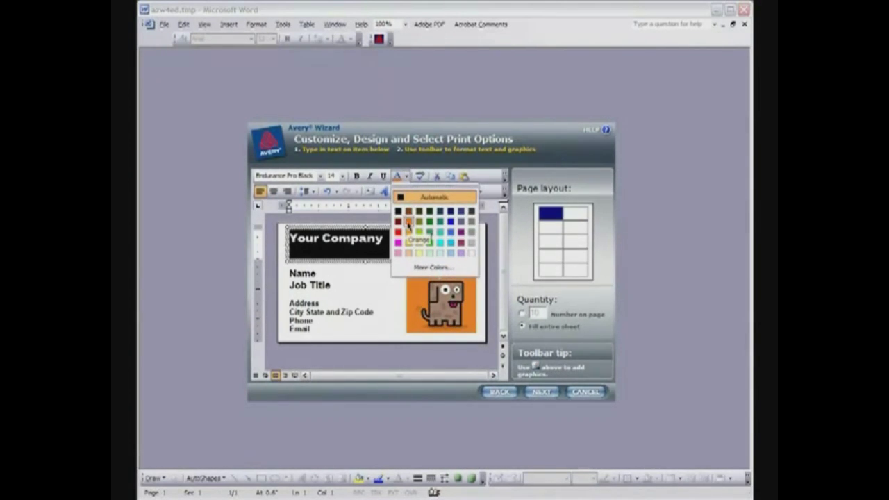
pyautogui.click(407, 223)
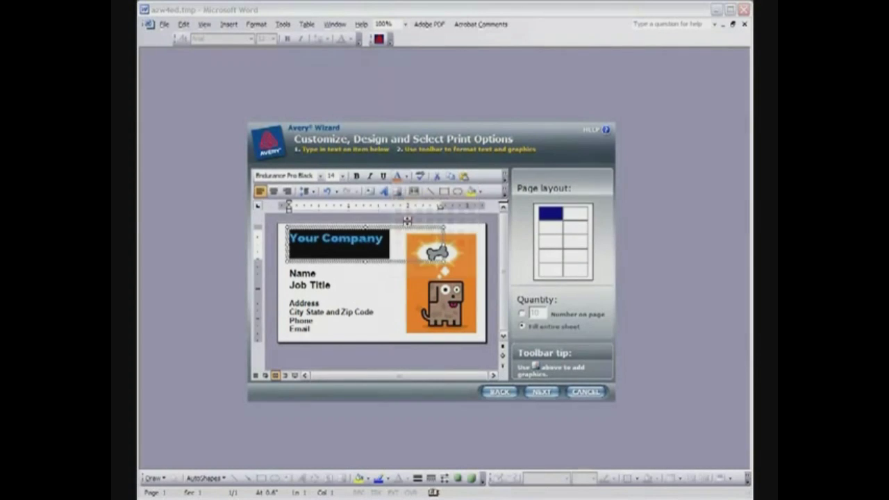
pyautogui.click(357, 303)
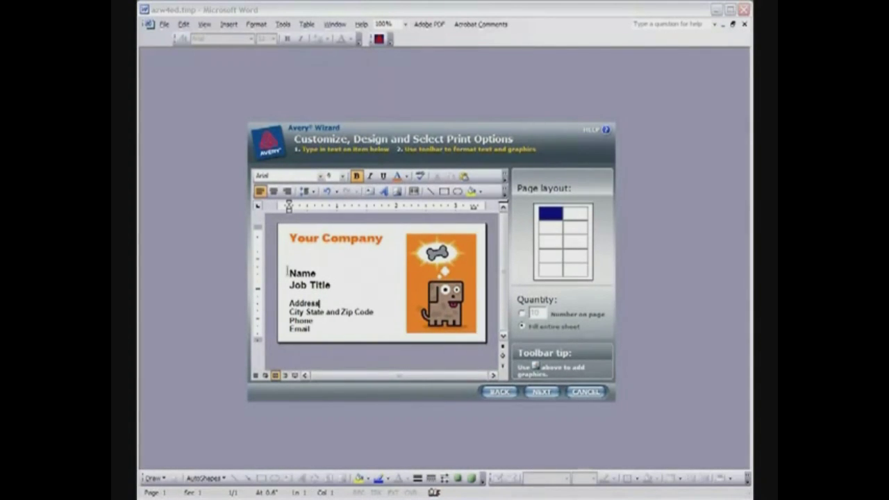
# Change the font color of all lines from Name to Email to dark gray.
pyautogui.moveTo(286, 273); pyautogui.dragTo(359, 332)
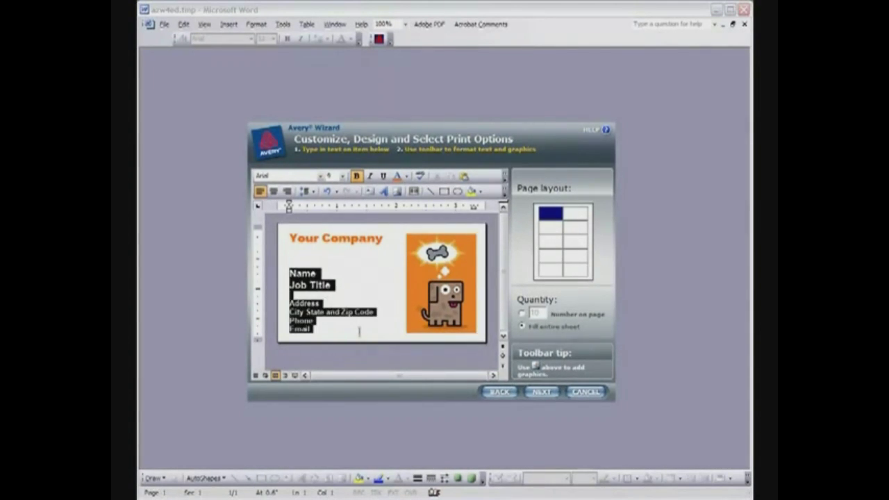
pyautogui.click(406, 176)
pyautogui.click(471, 213)
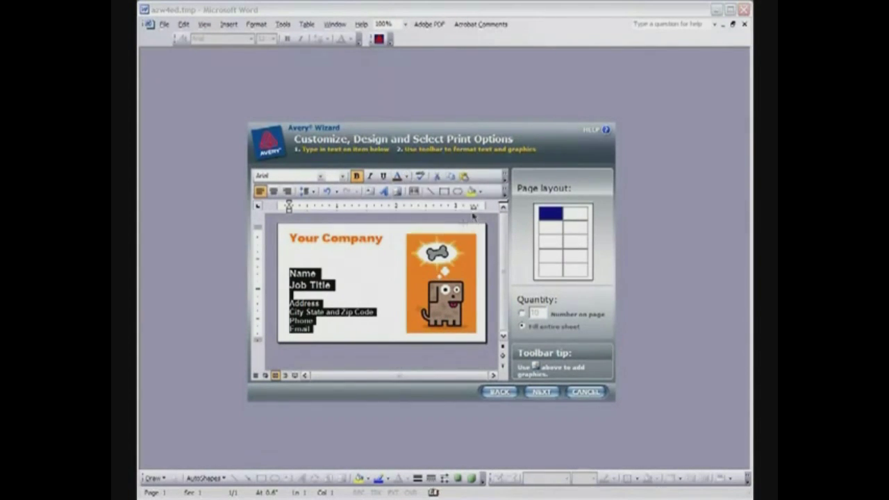
pyautogui.click(336, 313)
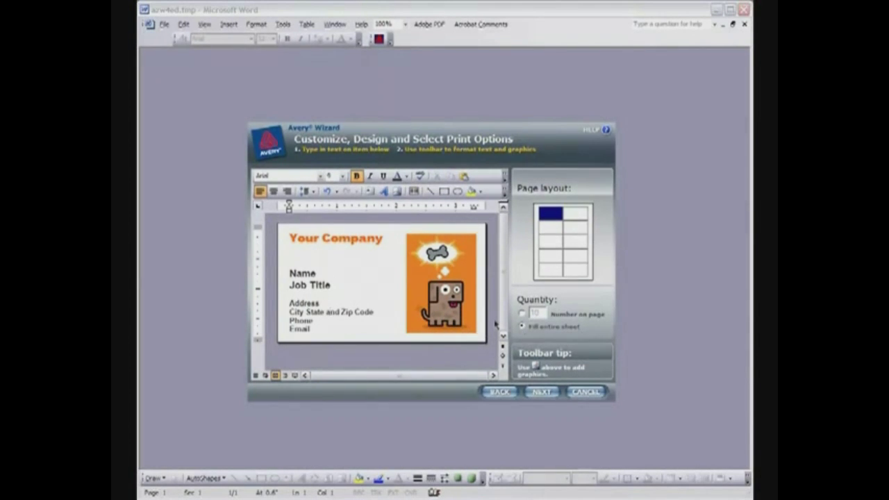
# Proceed to the wizard's Print Preview and Finish page, going back once to review the card design.
pyautogui.click(541, 394)
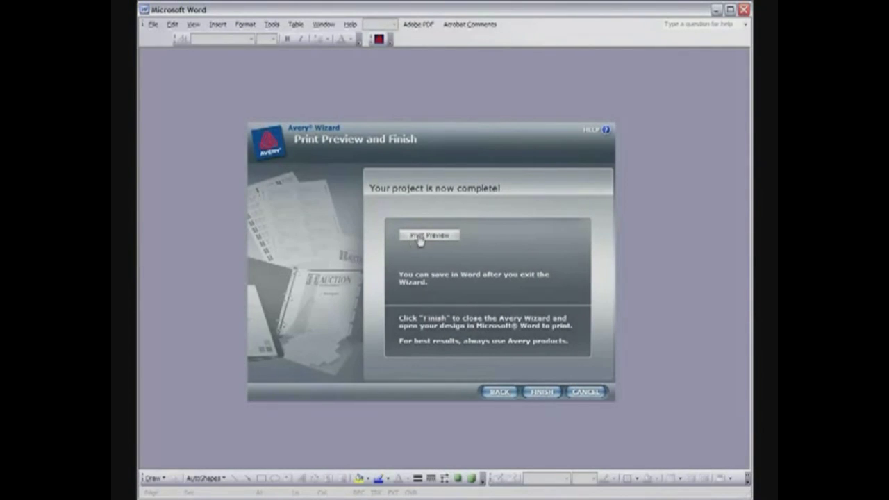
pyautogui.click(497, 393)
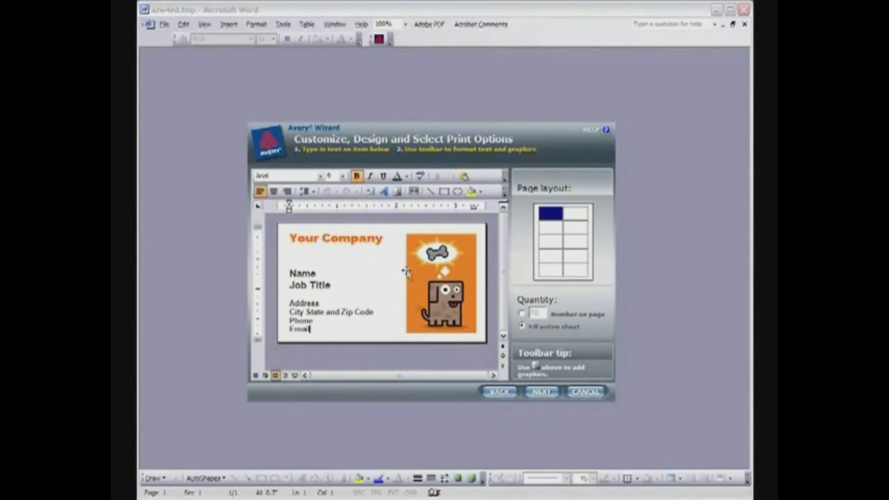
pyautogui.click(542, 393)
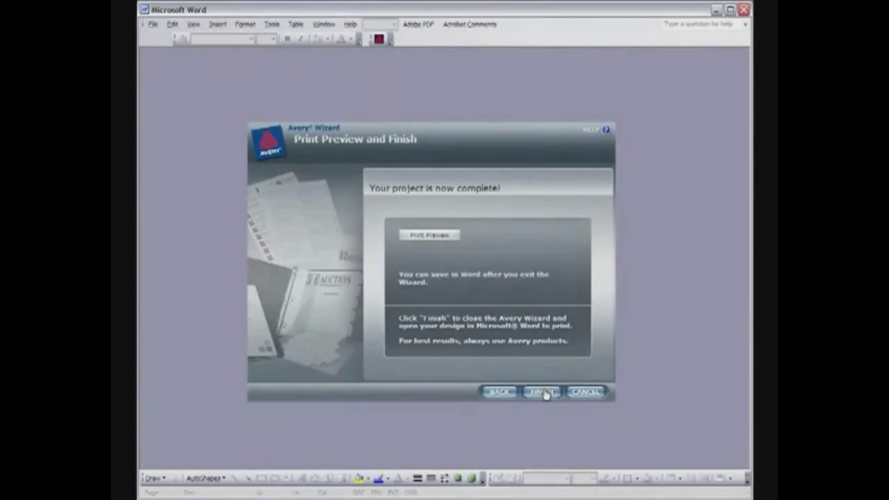
# Check the sheet of cards in print preview at 100%, close the preview, and finish the wizard to open the design in Word.
pyautogui.click(538, 393)
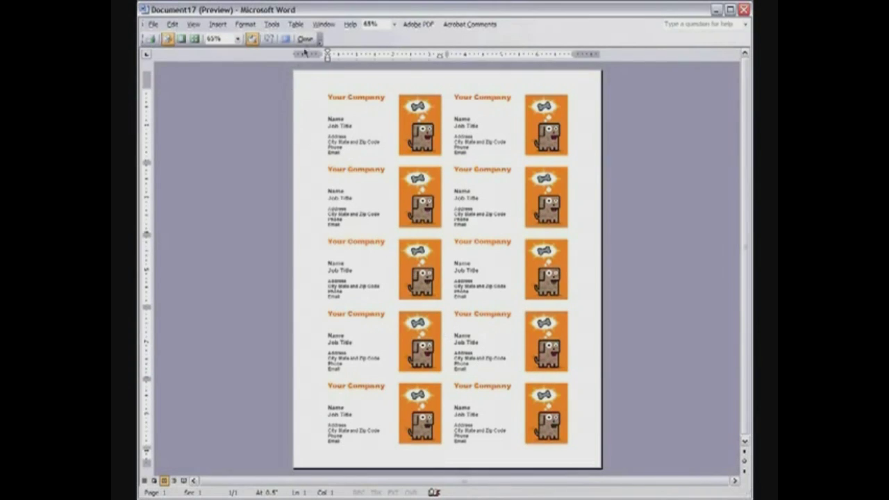
pyautogui.click(368, 116)
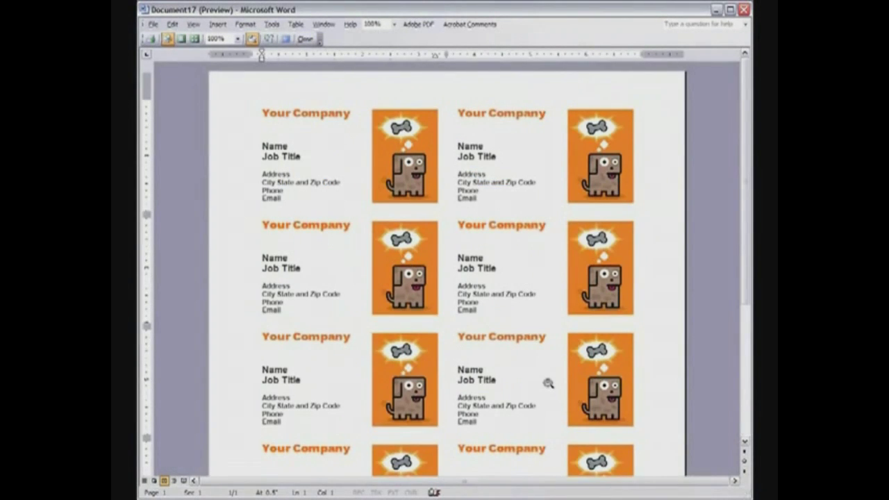
pyautogui.moveTo(744, 317); pyautogui.dragTo(744, 232)
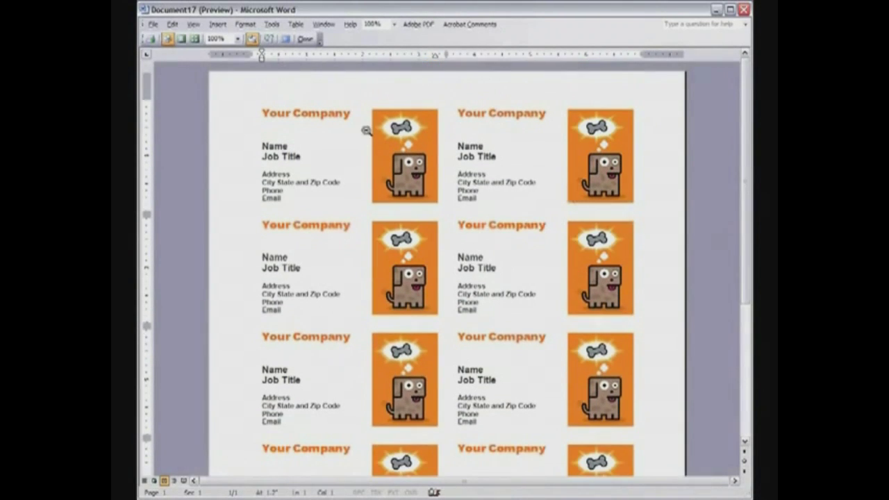
pyautogui.click(305, 40)
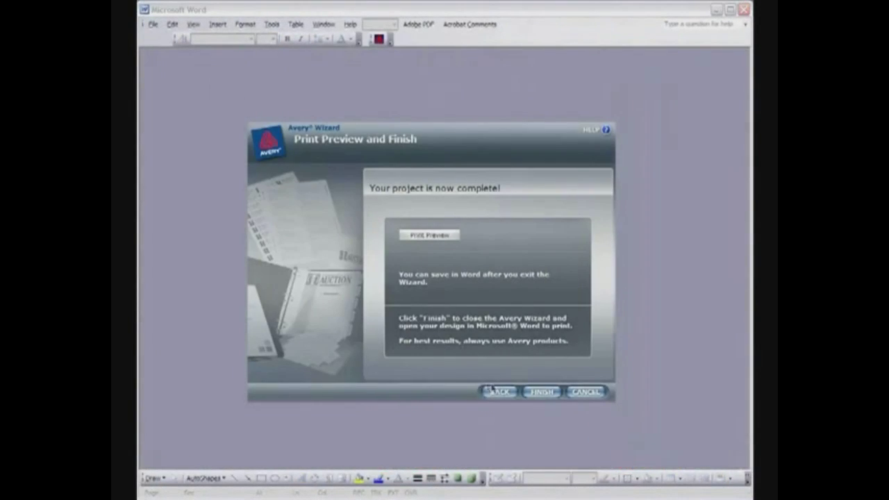
pyautogui.click(543, 392)
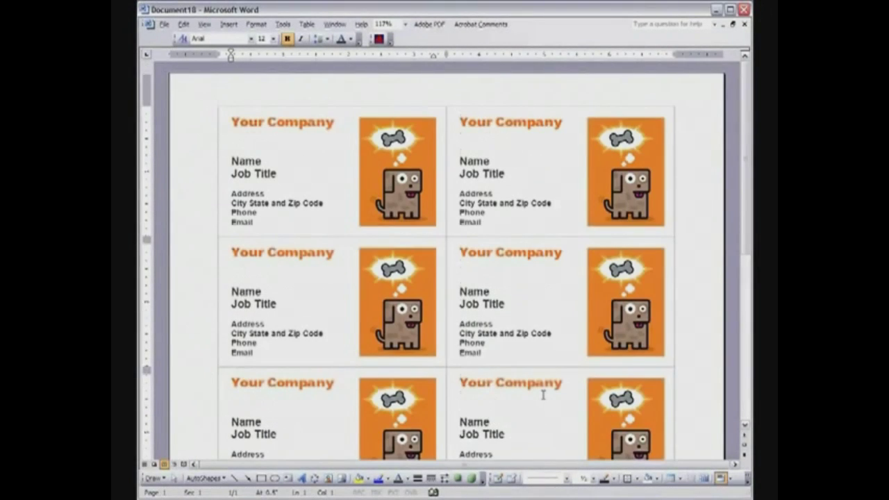